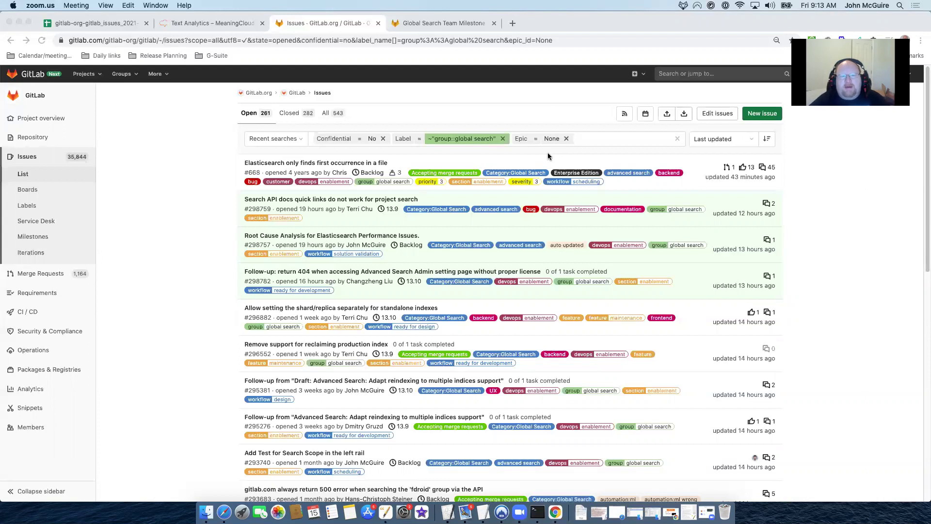
# Step: Look through the GitLab.org group's epics and issues lists and return to the Global Search team's milestone board
pyautogui.click(449, 21)
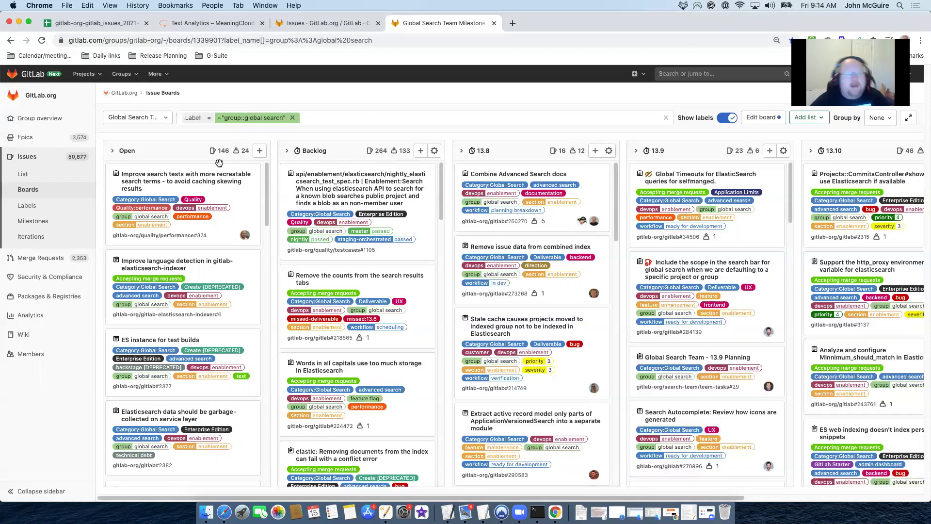
pyautogui.moveTo(39, 143)
pyautogui.click(109, 140)
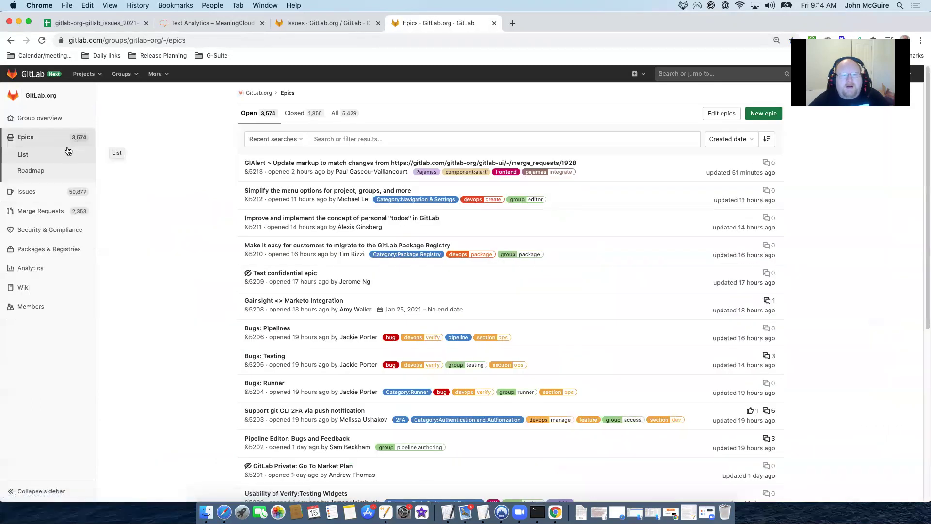
pyautogui.click(49, 191)
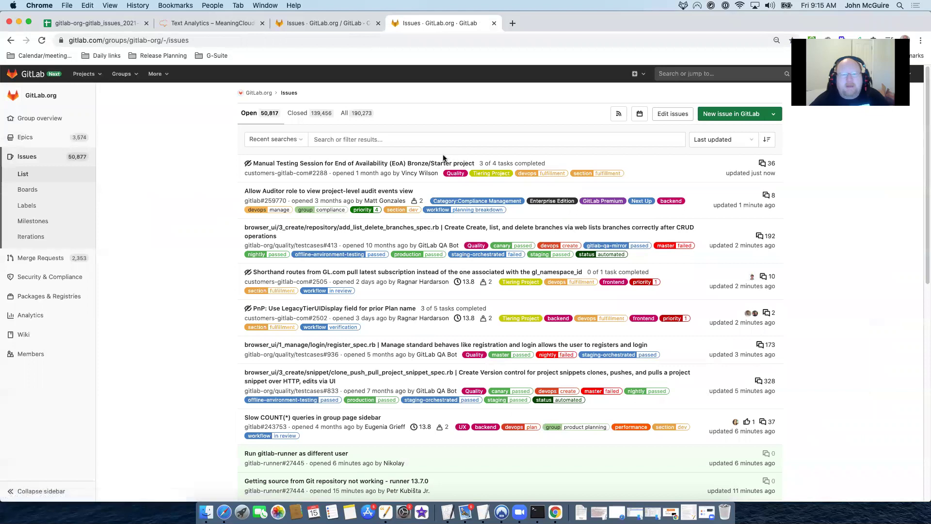
pyautogui.click(48, 189)
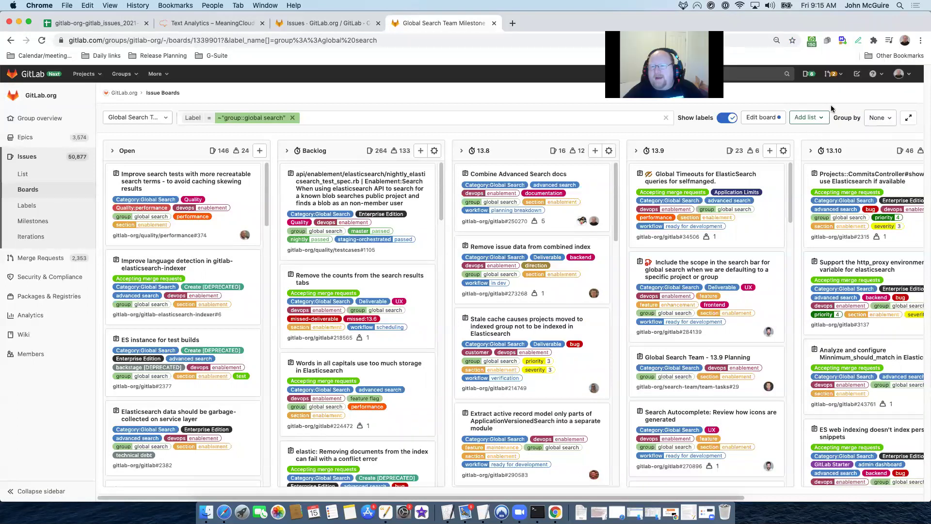
# Step: Group the Global Search milestone board by epic and review the issues in the epic swimlanes
pyautogui.click(870, 119)
pyautogui.click(850, 149)
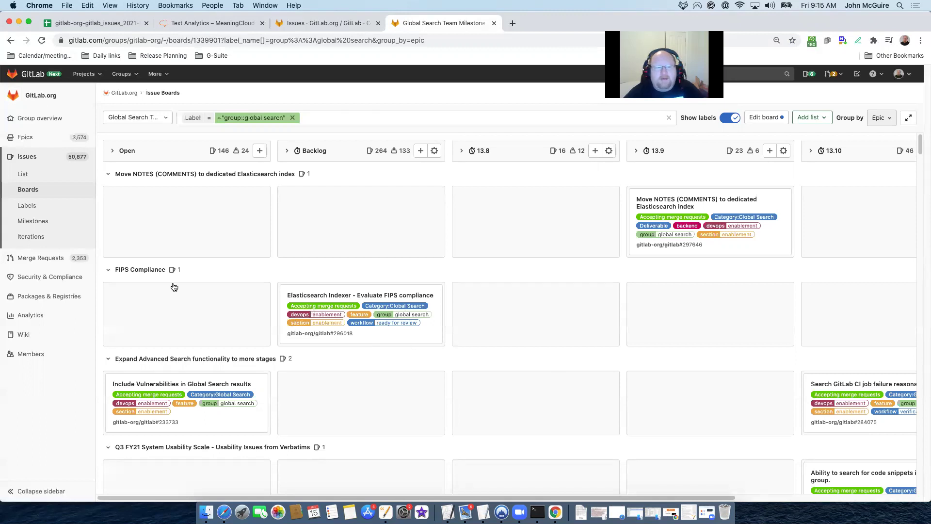
pyautogui.scroll(-5, 319, 318)
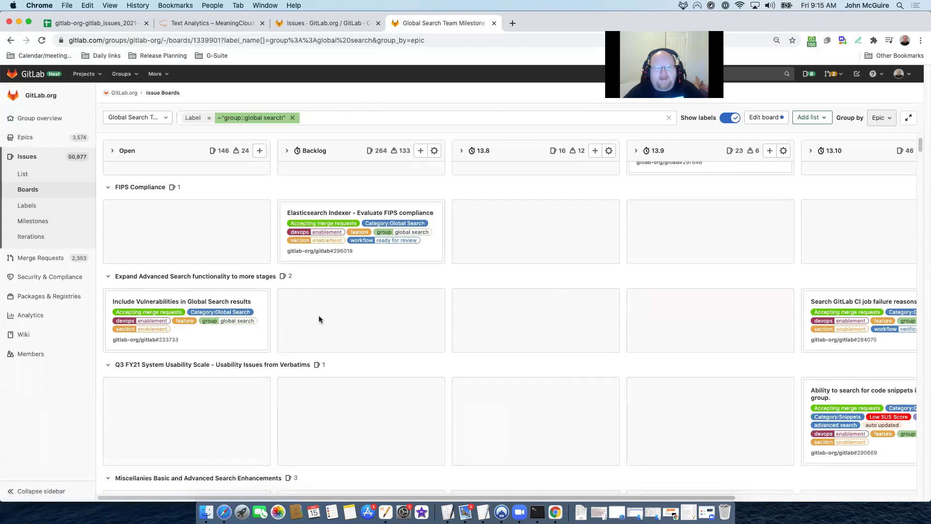
pyautogui.scroll(-8, 319, 319)
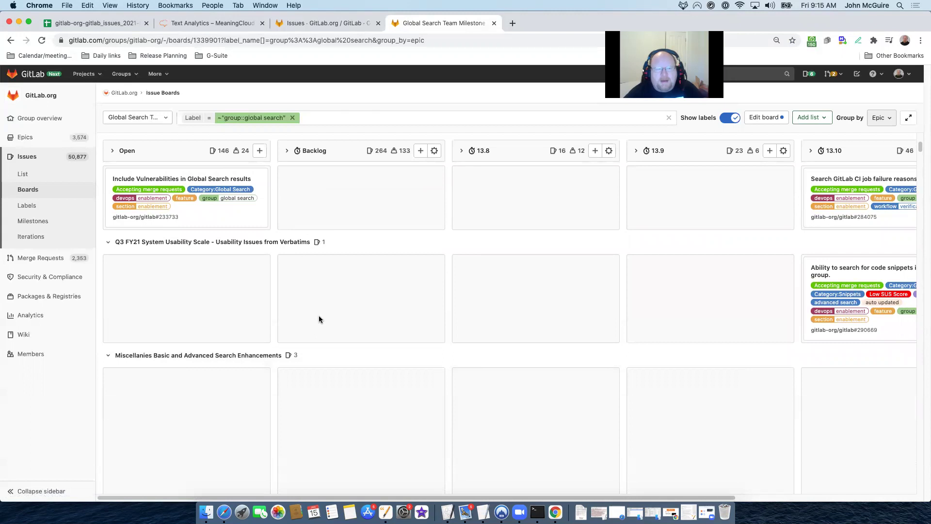
pyautogui.scroll(-12, 319, 319)
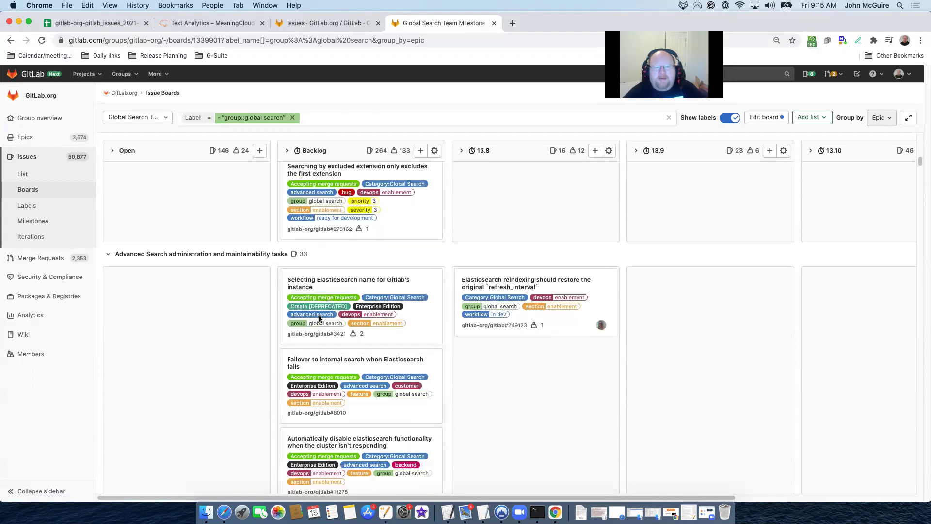
pyautogui.scroll(-15, 319, 318)
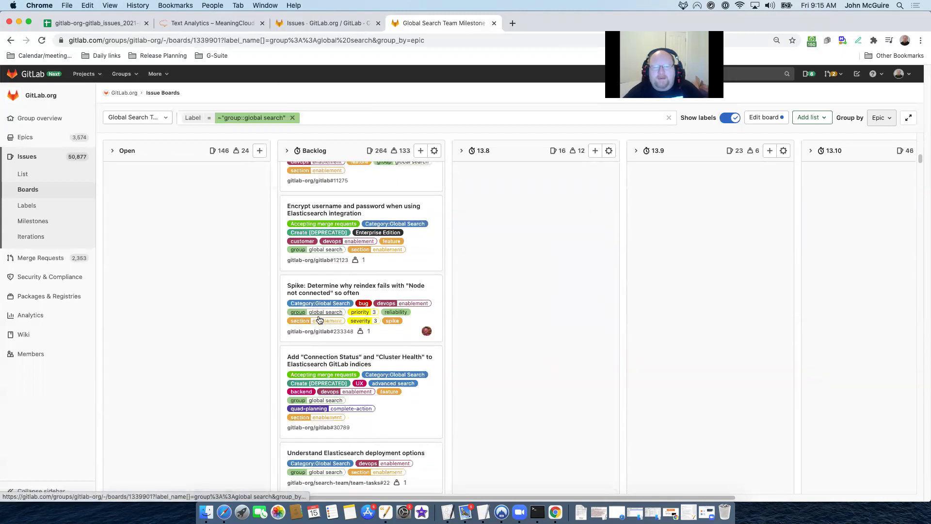
pyautogui.scroll(-15, 319, 318)
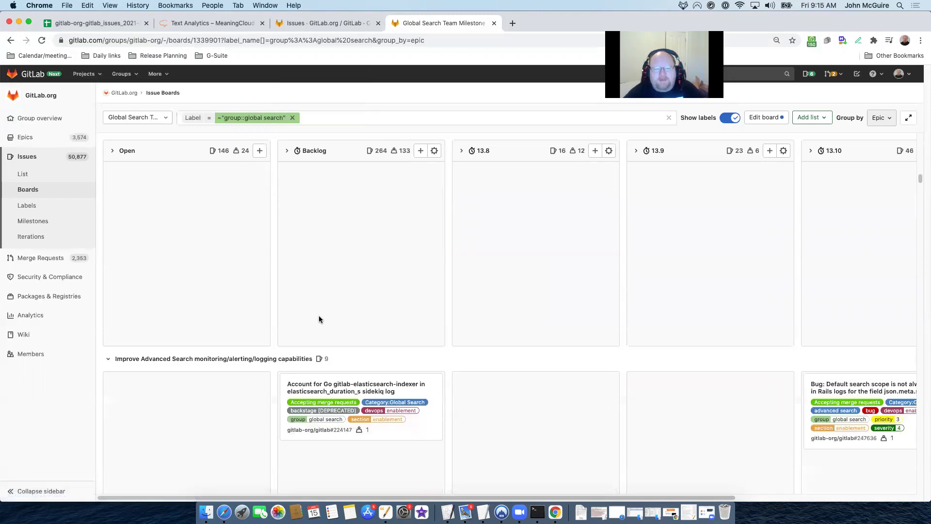
pyautogui.scroll(-10, 279, 315)
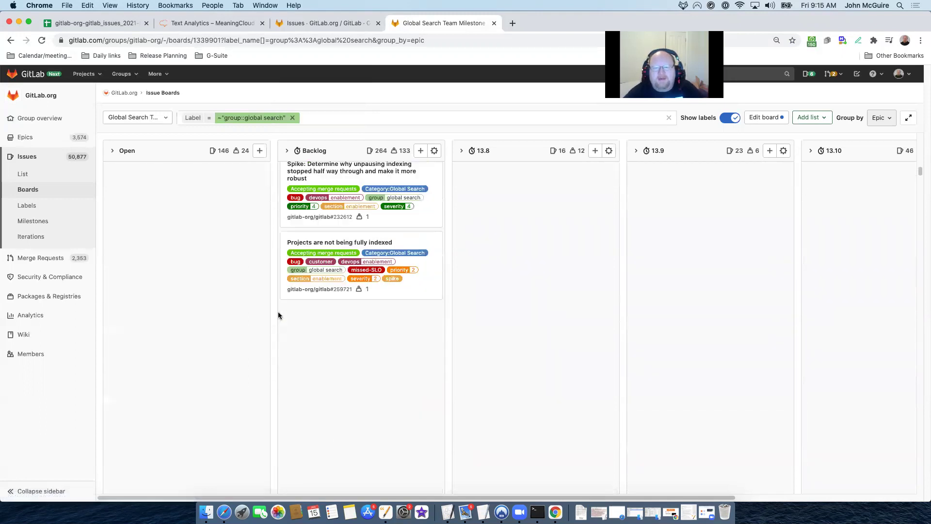
pyautogui.scroll(-10, 279, 315)
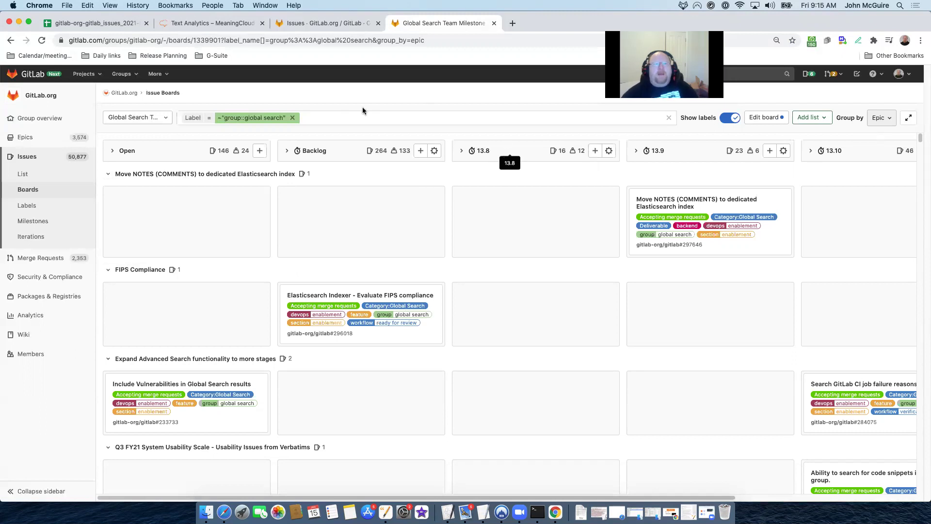
# Step: In the GitLab project's issues list, remove the Epic = None filter and rerun the search
pyautogui.click(339, 27)
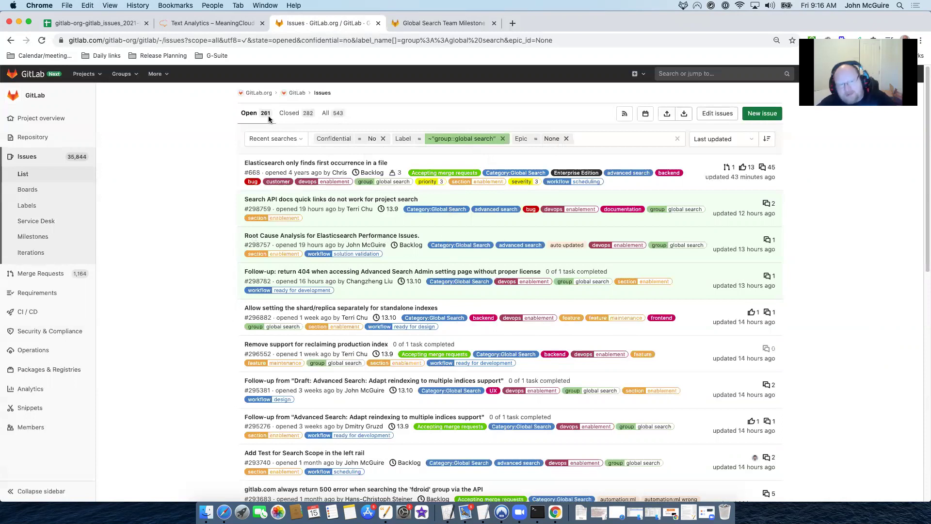
pyautogui.click(566, 138)
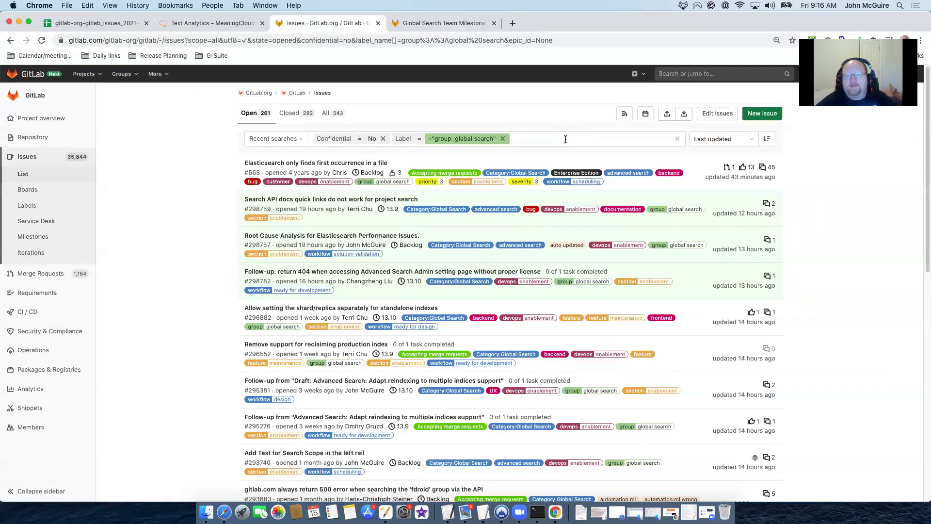
pyautogui.press('Return')
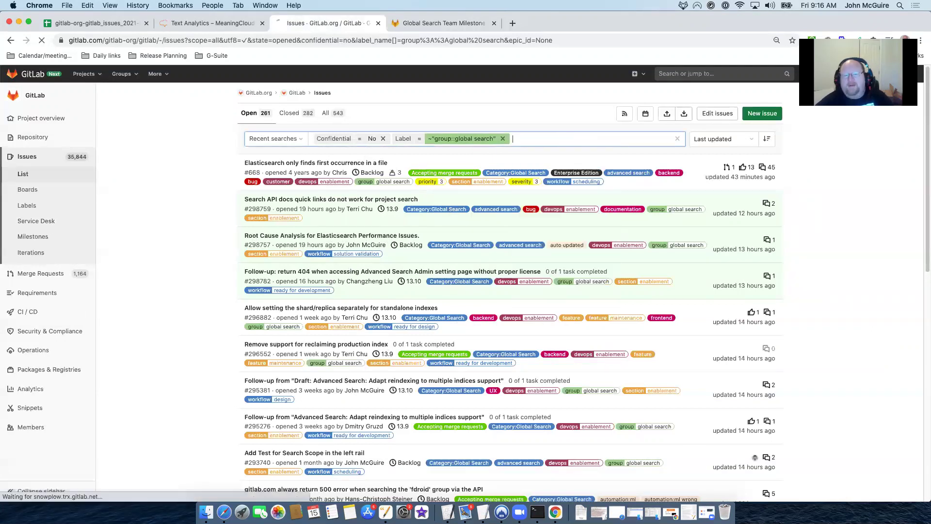
# Step: Filter the global search issues to exclude milestone 13.9
pyautogui.click(568, 139)
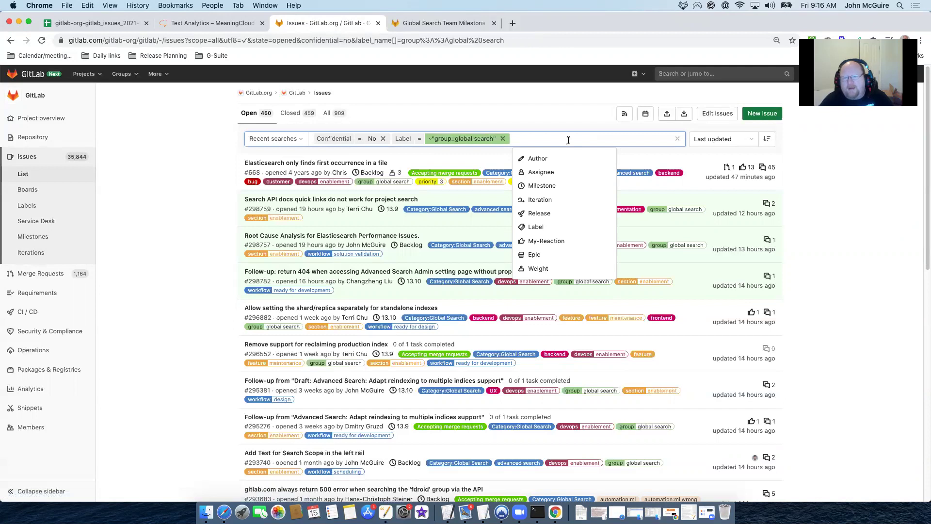
pyautogui.click(544, 185)
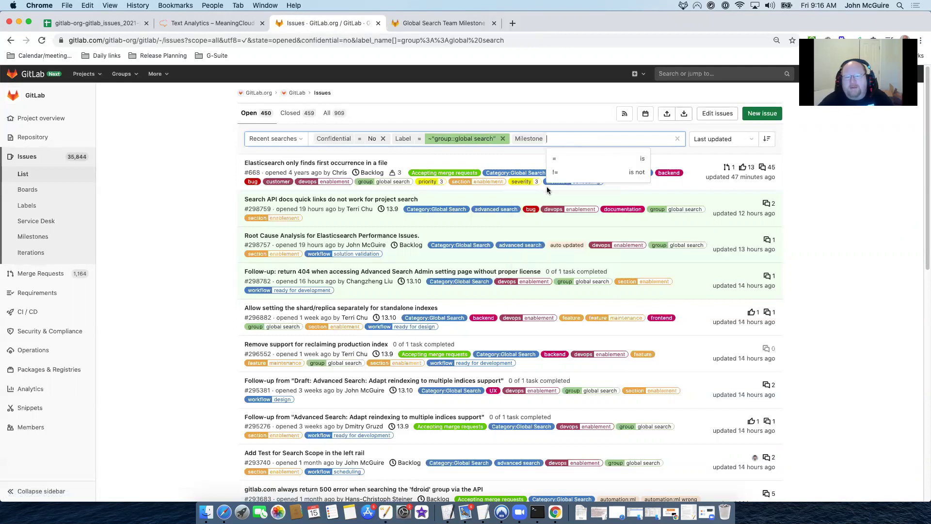
pyautogui.click(568, 172)
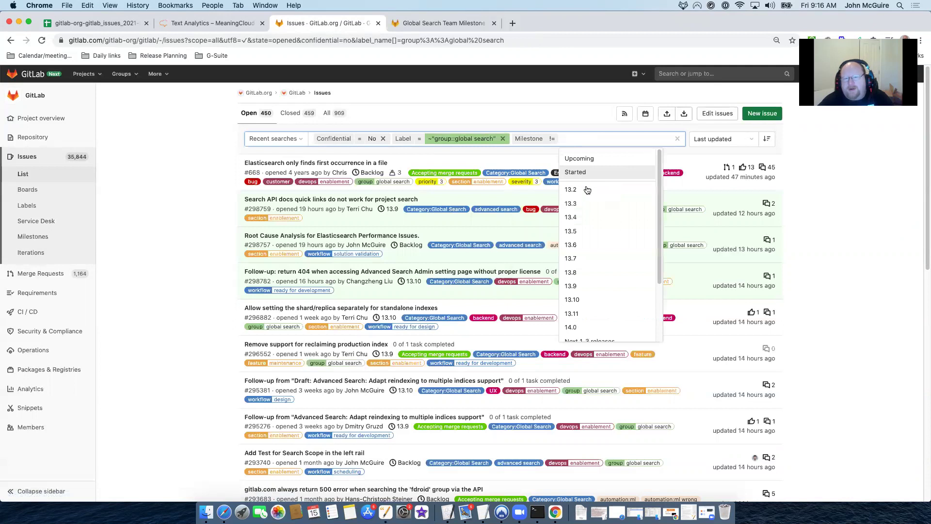
pyautogui.click(581, 285)
pyautogui.press('Return')
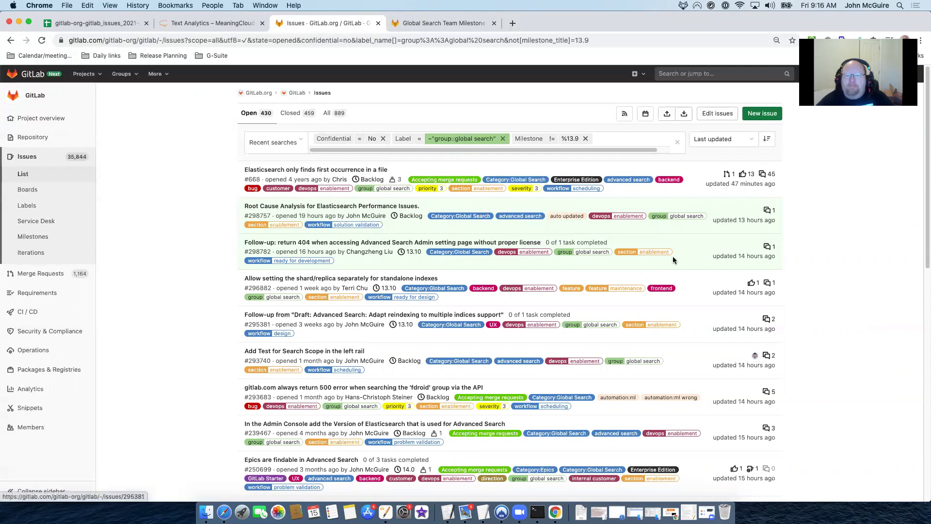
# Step: Look over the MeaningCloud home page, the filtered GitLab issues list and the exported issues spreadsheet
pyautogui.click(207, 23)
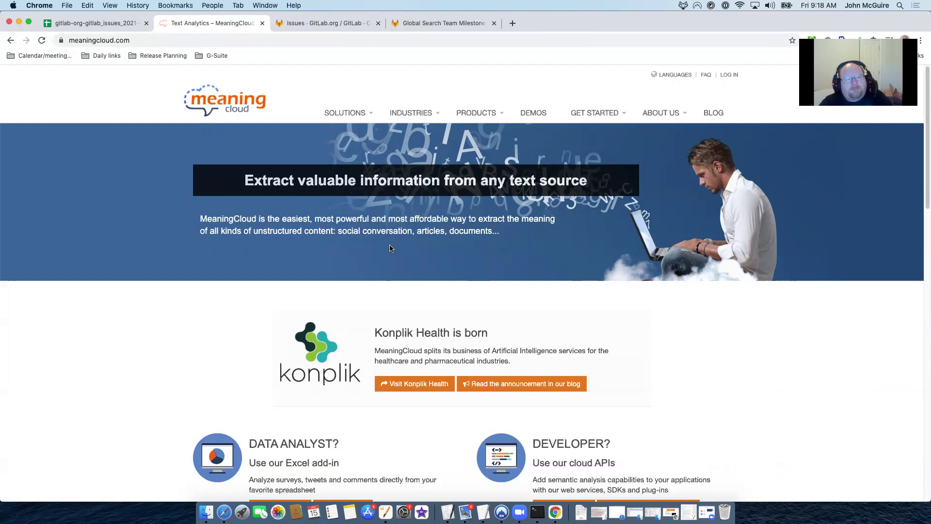
pyautogui.click(325, 24)
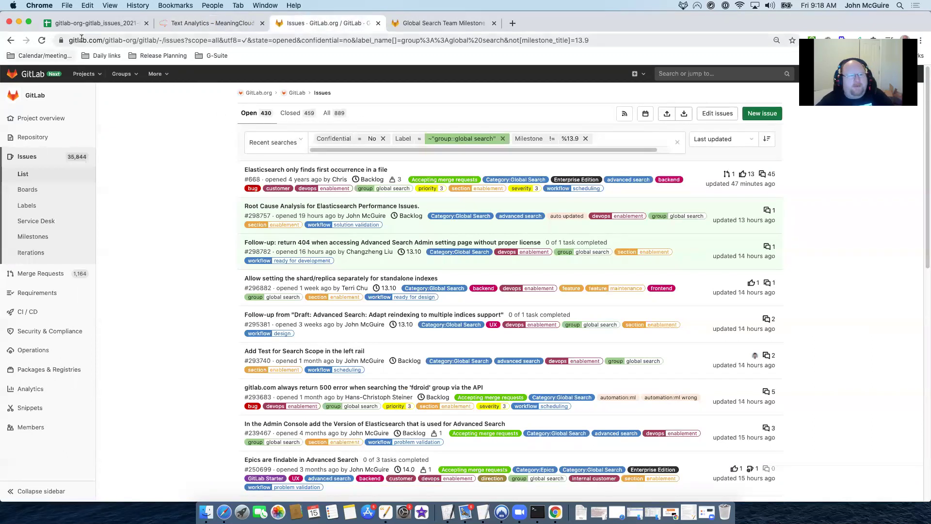
pyautogui.click(95, 24)
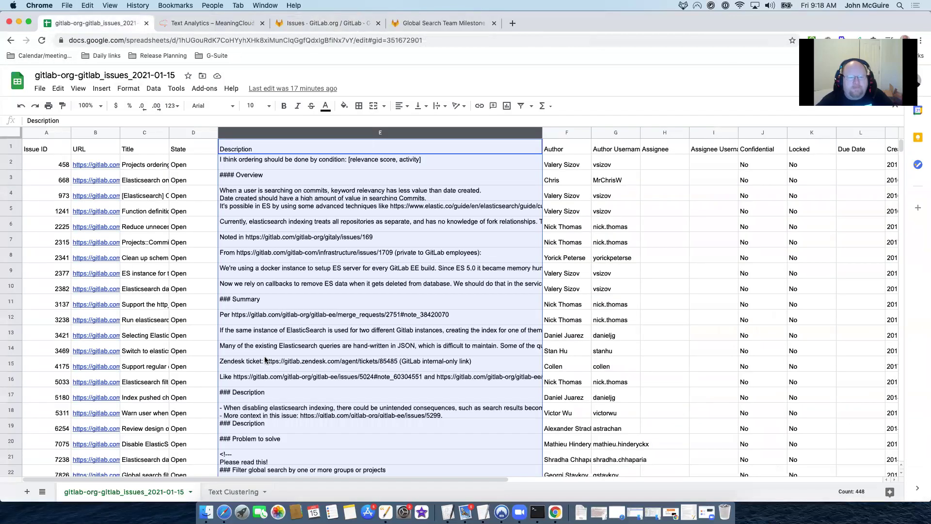
pyautogui.click(206, 22)
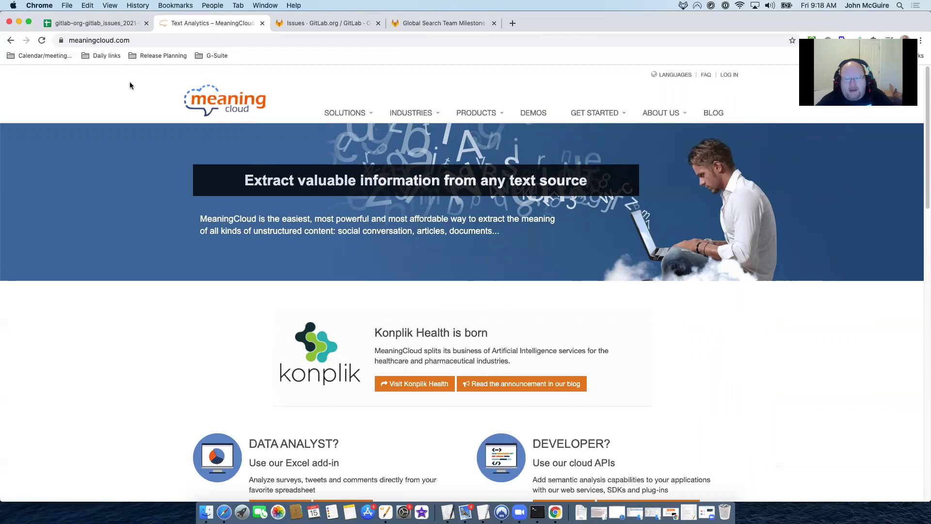
# Step: In the gitlab-org-gitlab_issues_2021-01-15 spreadsheet, open the MeaningCloud add-on's Cluster texts tool with the Description column selected
pyautogui.click(89, 25)
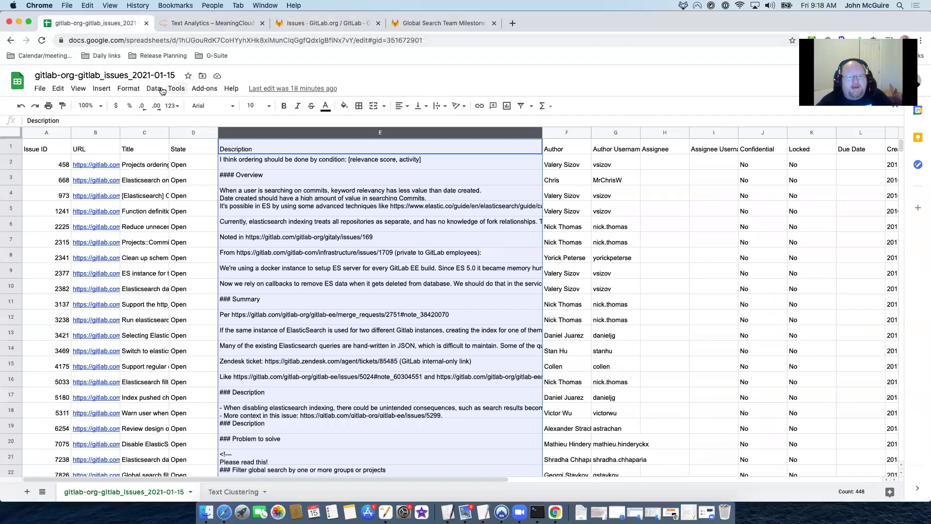
pyautogui.click(205, 89)
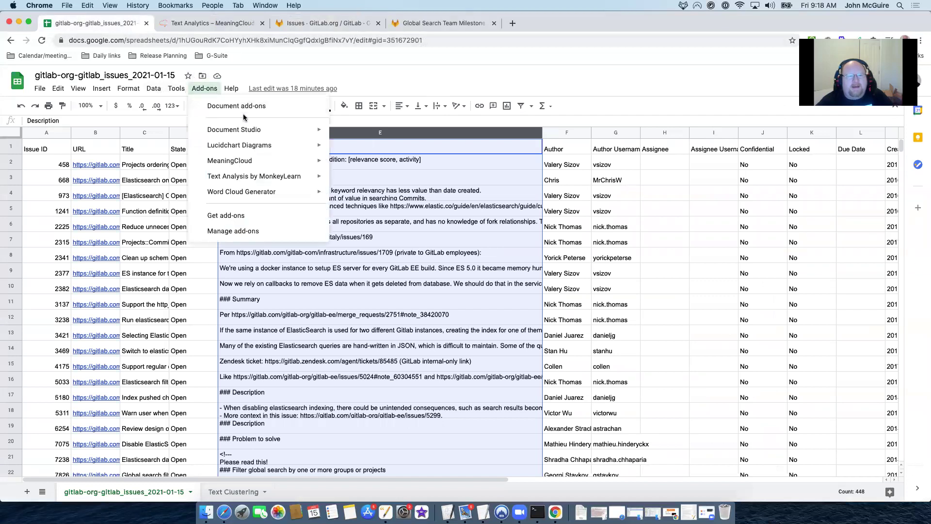
pyautogui.moveTo(272, 167)
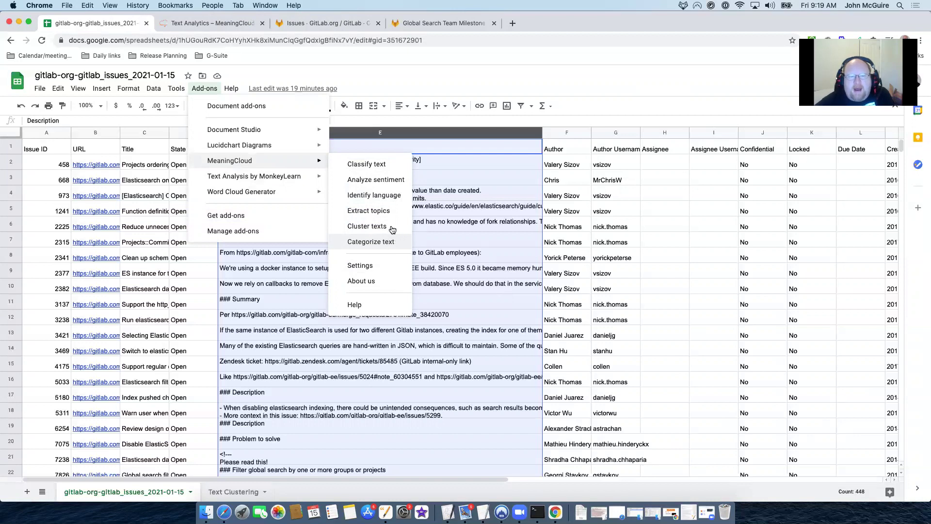
pyautogui.click(382, 226)
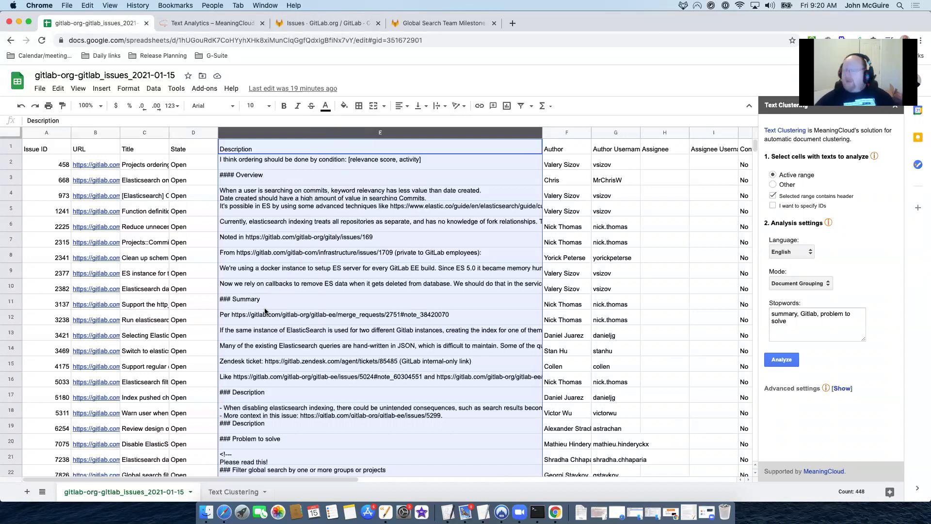
# Step: Examine the Text Clustering stopwords and the analysis functions offered by the MeaningCloud add-on
pyautogui.click(813, 325)
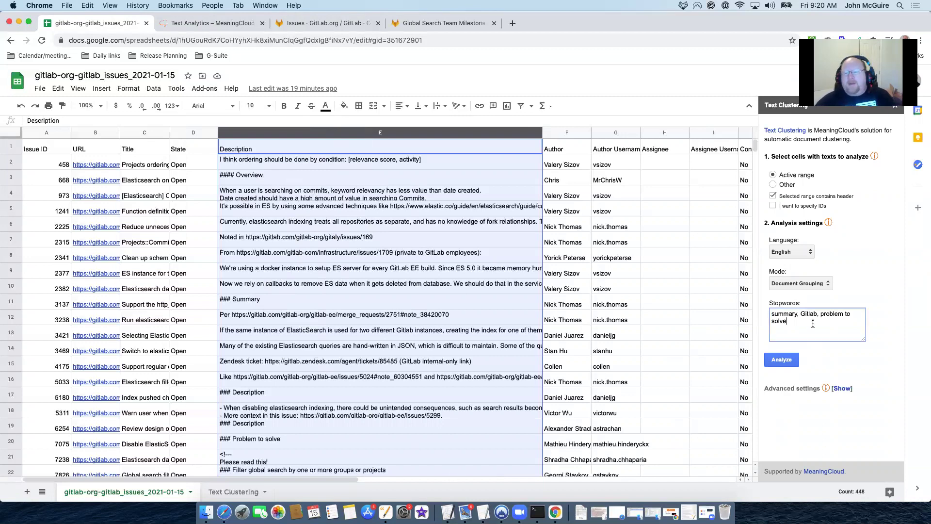
pyautogui.doubleClick(794, 316)
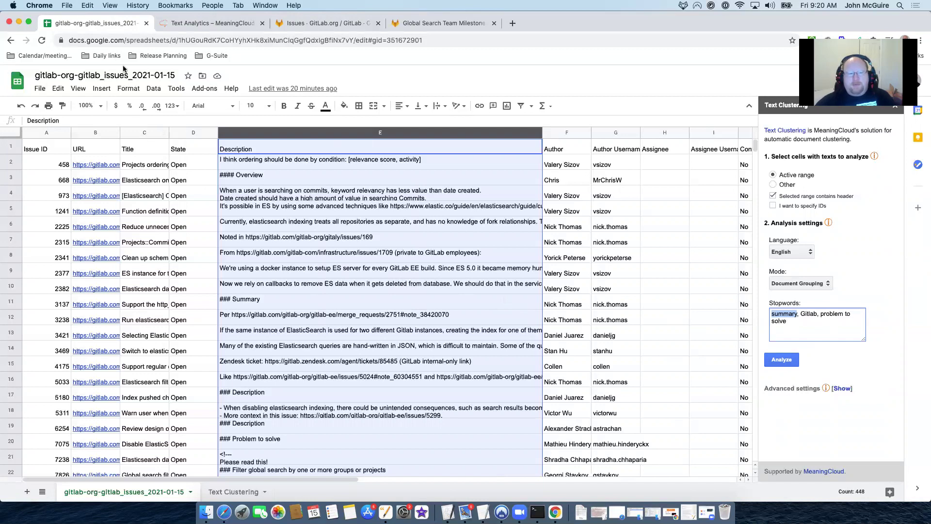
pyautogui.click(150, 89)
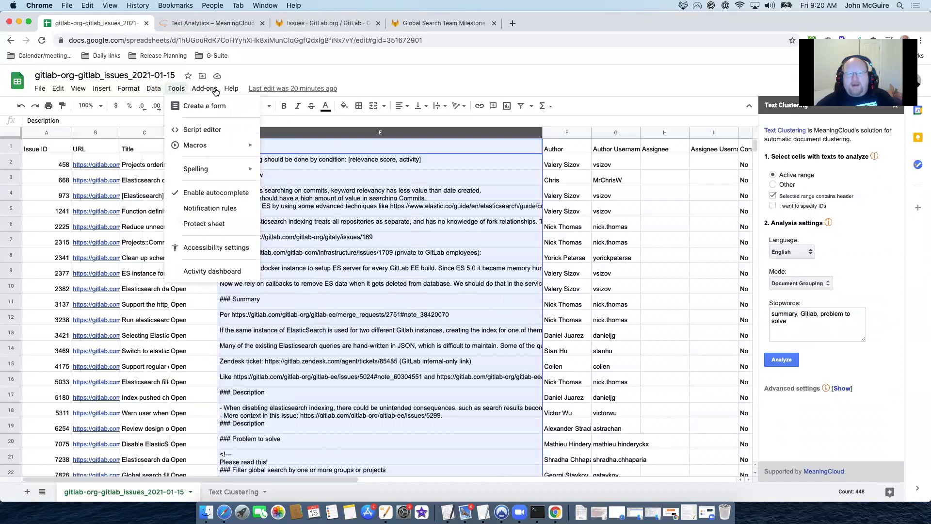
pyautogui.moveTo(204, 89)
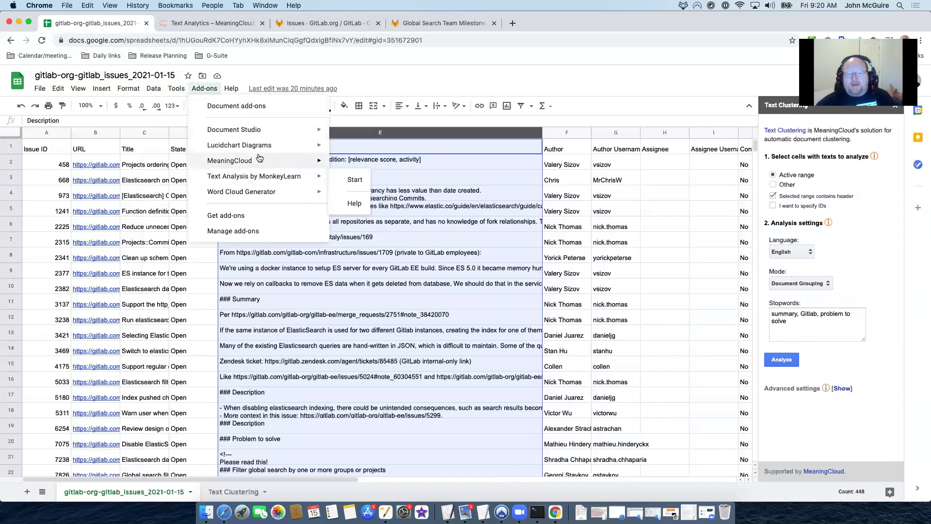
pyautogui.moveTo(283, 161)
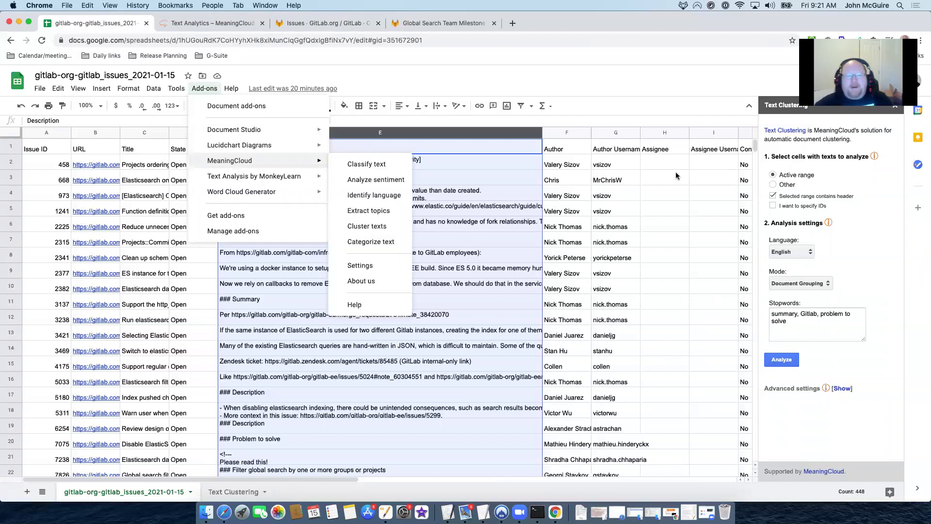
pyautogui.click(603, 91)
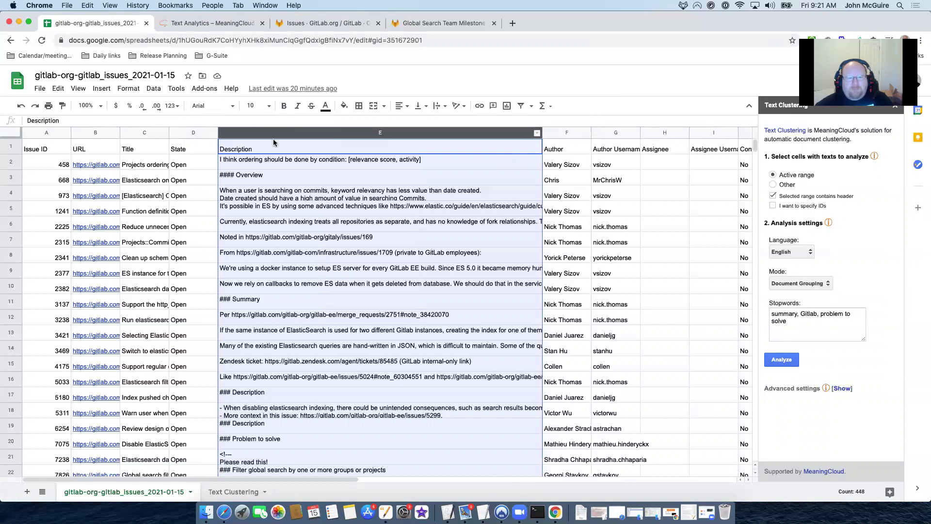
# Step: Select the Title column as the active range and highlight the stopwords entry "problem to solve"
pyautogui.click(131, 134)
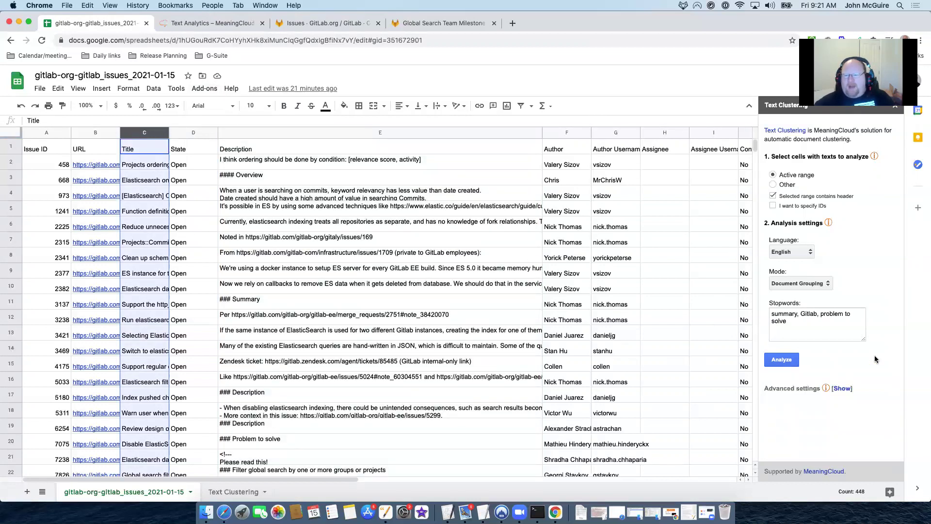
pyautogui.click(827, 316)
pyautogui.moveTo(827, 316); pyautogui.dragTo(834, 321)
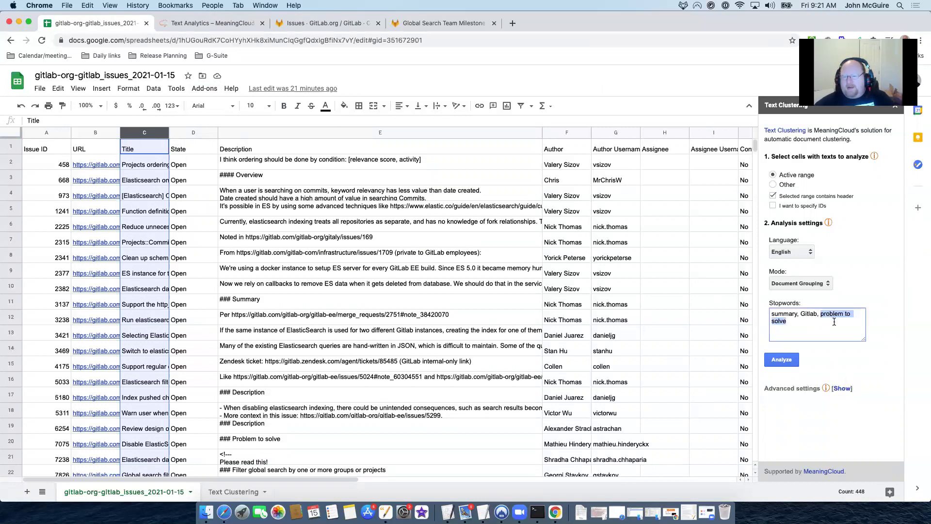
# Step: Replace the stopwords list with "Gitlab, Elasticsearch, Elastic, ES, Support", removing "summary" and "problem to solve"
pyautogui.press('BackSpace')
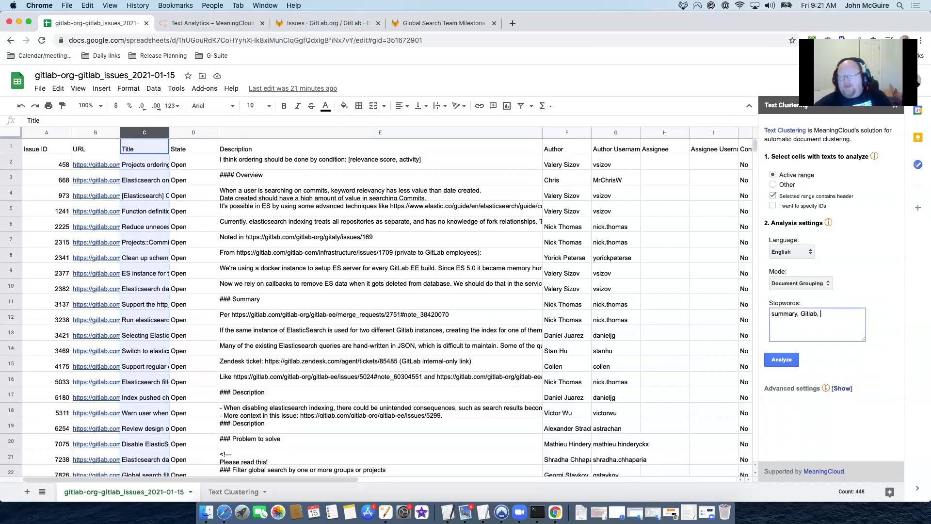
pyautogui.doubleClick(779, 315)
pyautogui.press('BackSpace')
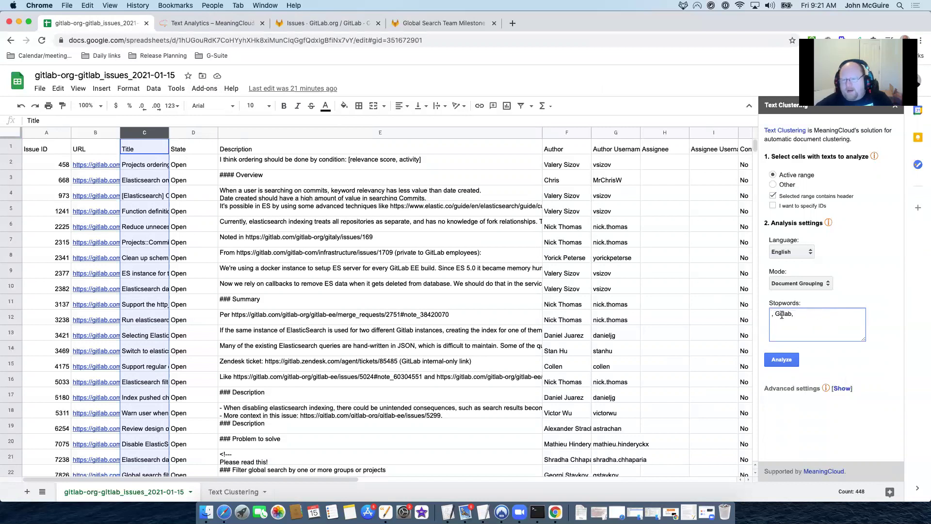
pyautogui.press('Delete')
pyautogui.click(833, 318)
pyautogui.write('Elas')
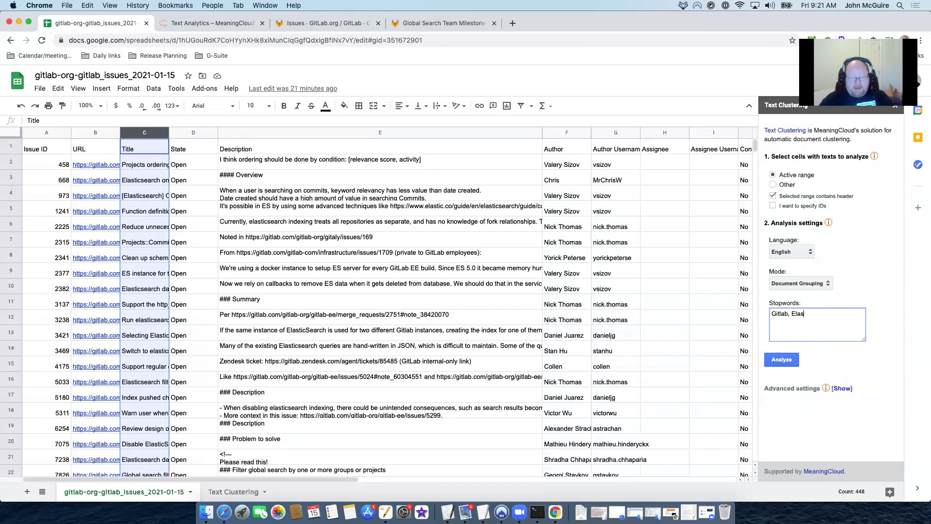
pyautogui.write('ticsearch, Elastic,')
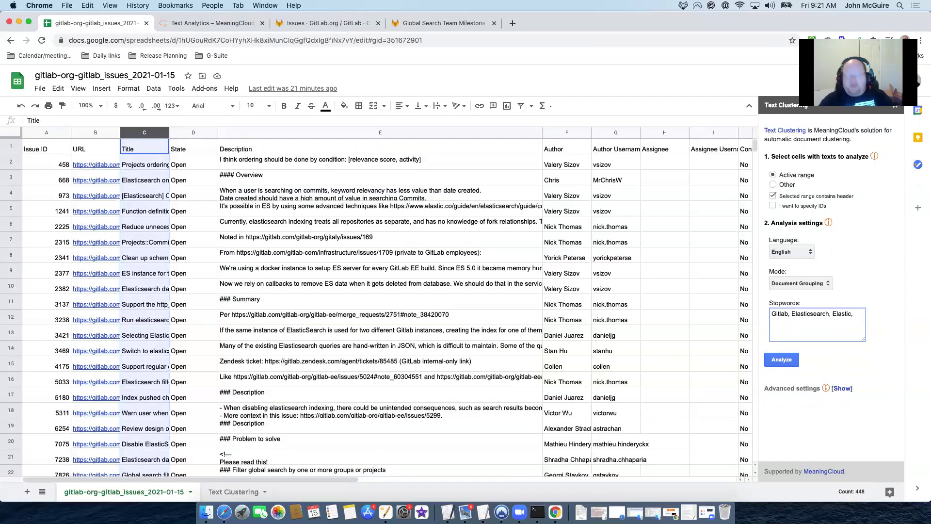
pyautogui.write(' ES')
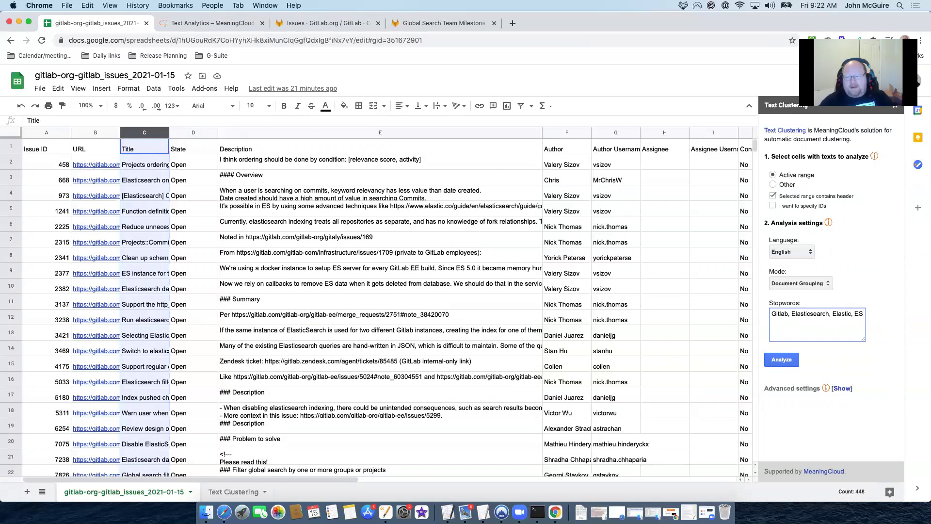
pyautogui.write(',')
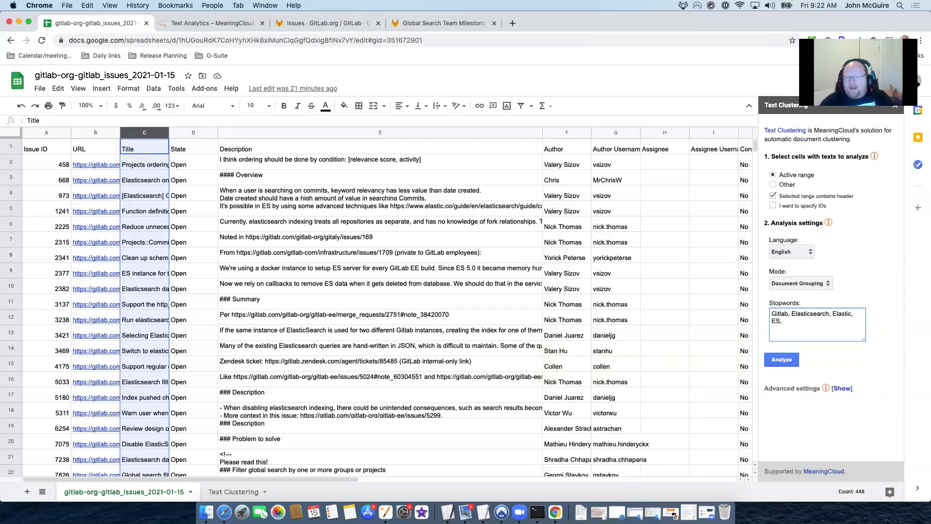
pyautogui.write(' Support')
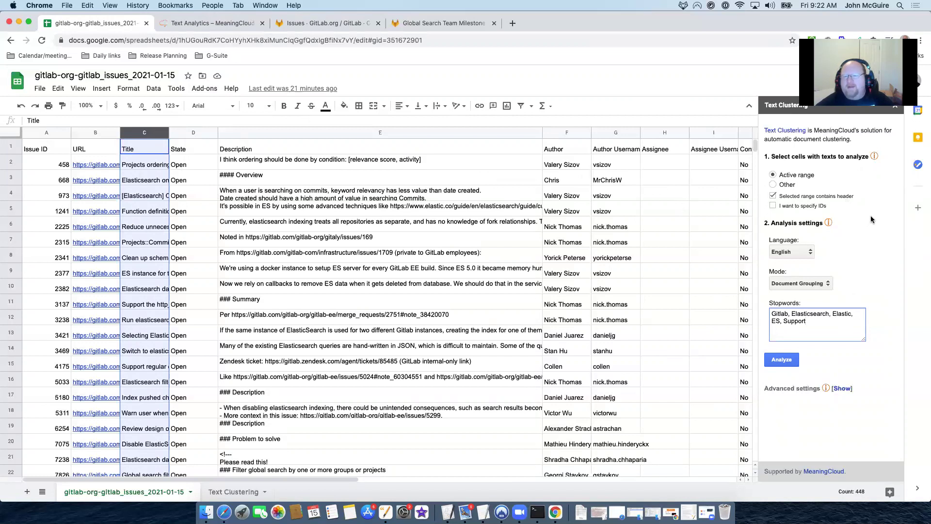
# Step: Check the clustering mode choices, keep Document Grouping, and run the text clustering analysis on the Title column
pyautogui.click(804, 283)
pyautogui.click(819, 283)
pyautogui.click(827, 285)
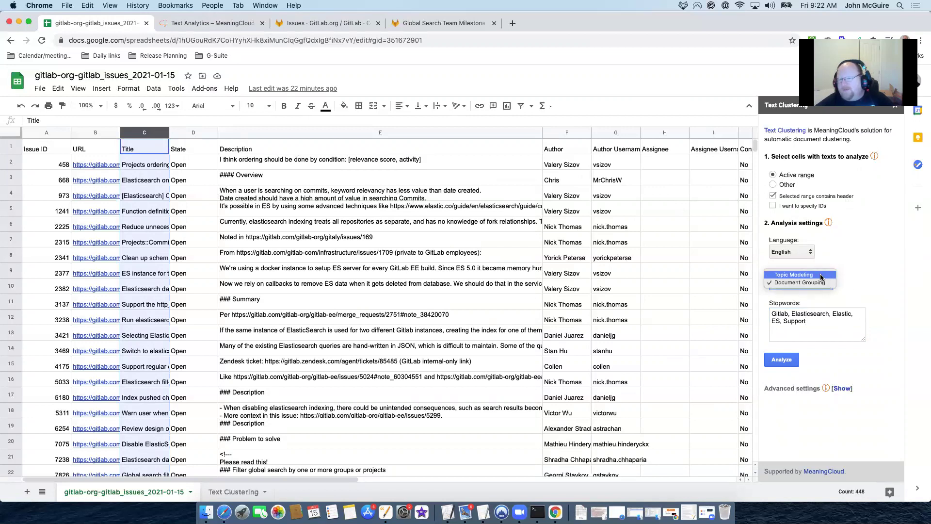
pyautogui.click(868, 277)
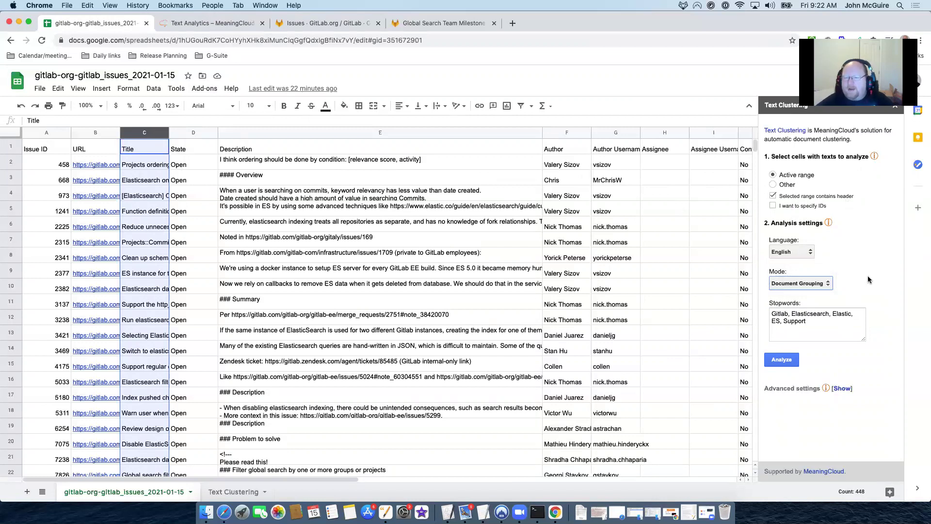
pyautogui.click(781, 360)
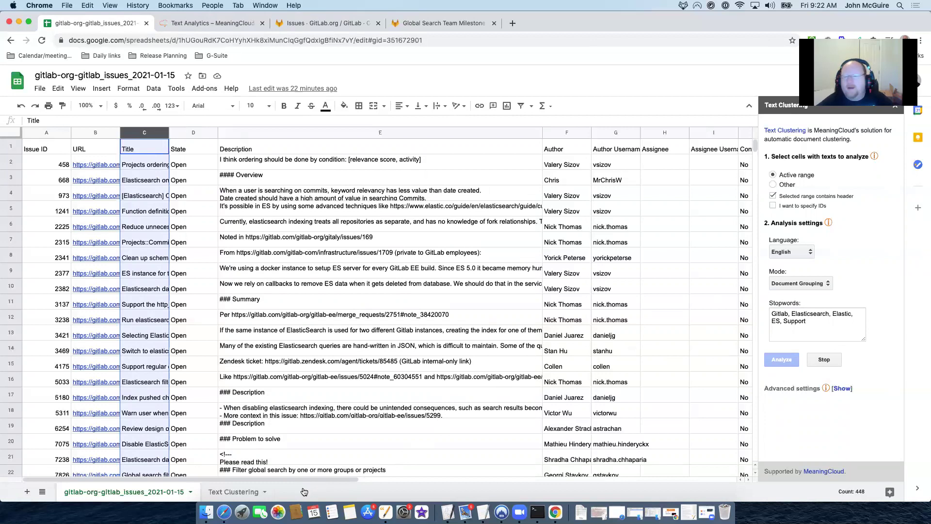
# Step: Open the new Text Clustering(2) results sheet, widen its Title column, and look over the assigned clusters
pyautogui.click(262, 492)
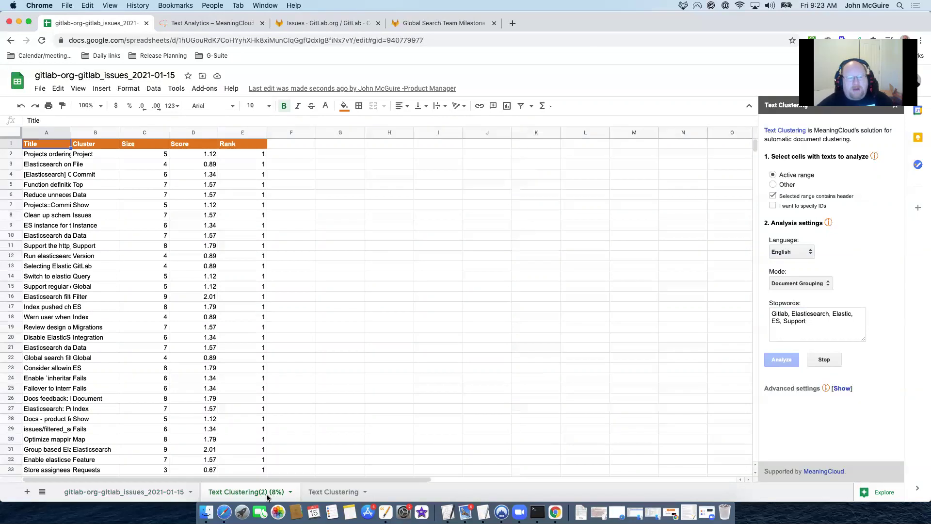
pyautogui.moveTo(70, 133); pyautogui.dragTo(147, 132)
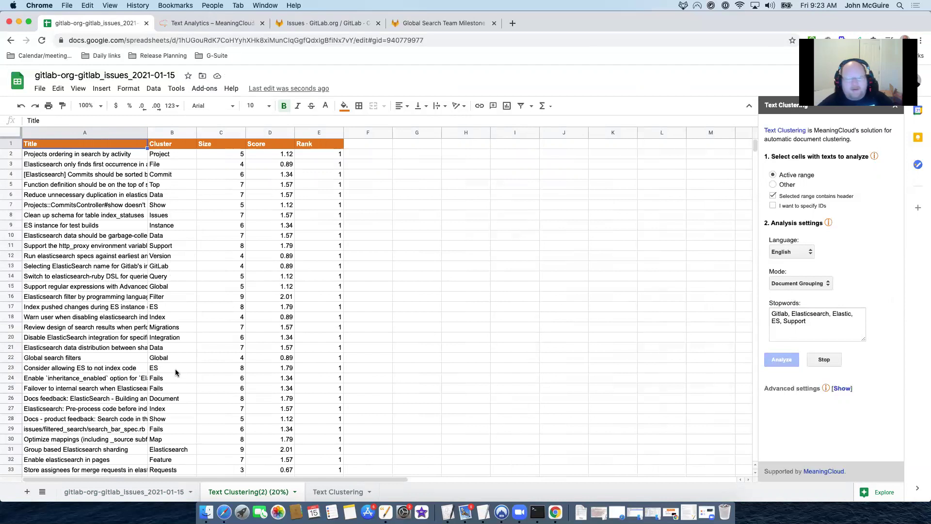
pyautogui.scroll(-2, 175, 369)
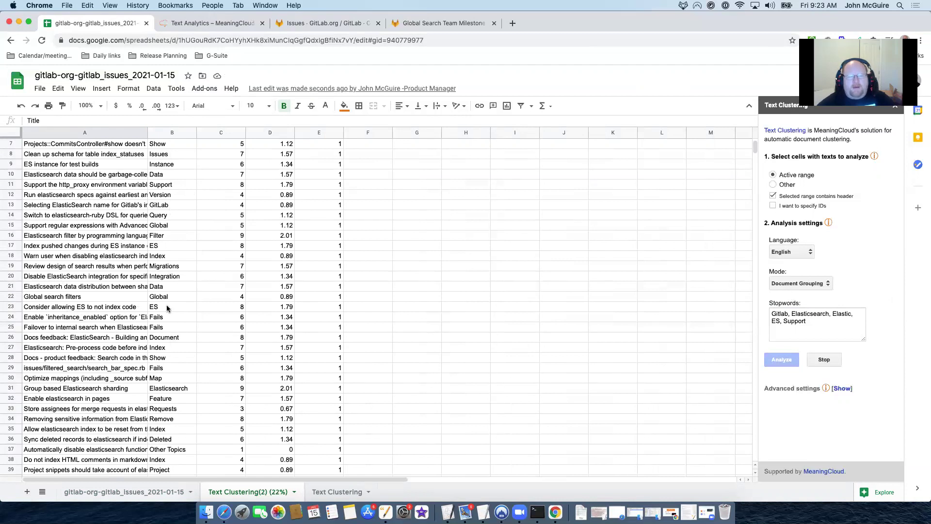
pyautogui.scroll(2, 172, 305)
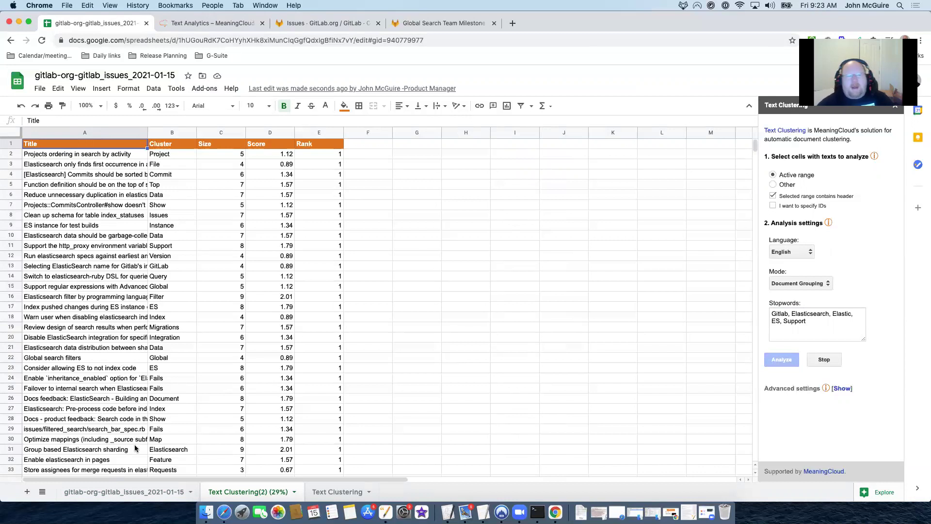
# Step: Look over the earlier Text Clustering sheet and highlight its Admin and Administration cluster cells in B1:B13
pyautogui.click(333, 491)
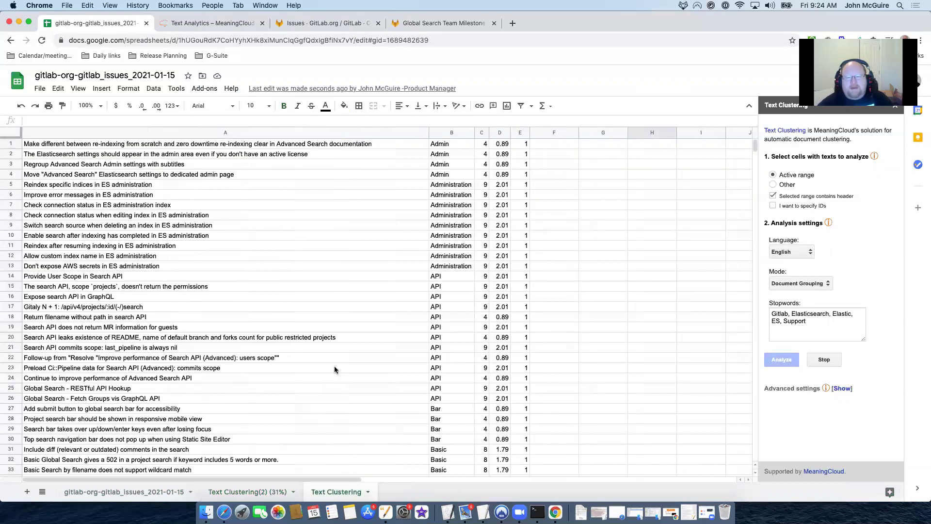
pyautogui.scroll(-4, 342, 339)
pyautogui.scroll(4, 342, 339)
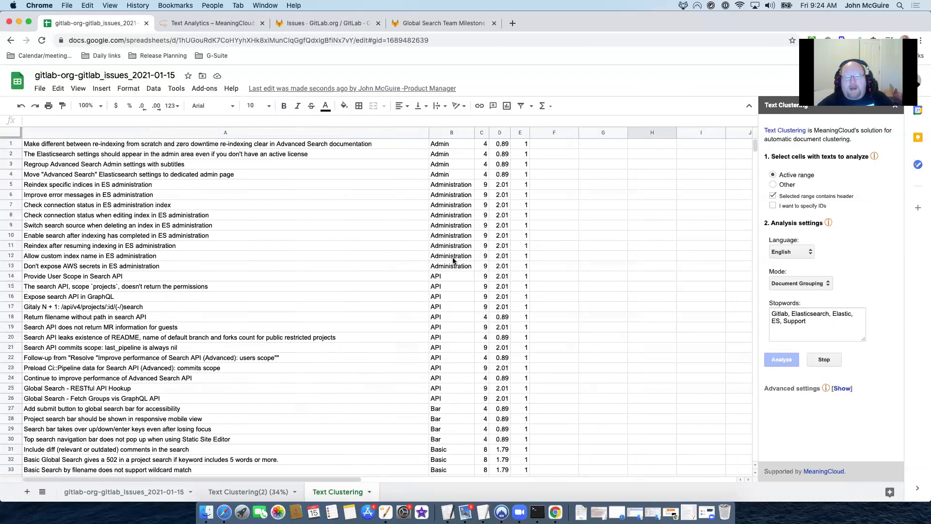
pyautogui.moveTo(454, 266); pyautogui.dragTo(463, 146)
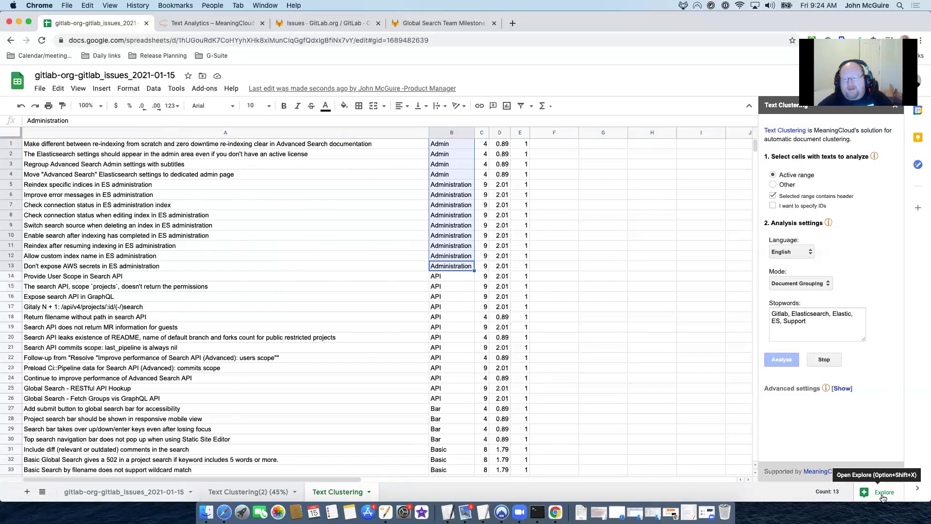
# Step: Open Explore for the Text Clustering data and insert the suggested Histogram of Count over the titles in column A
pyautogui.click(883, 492)
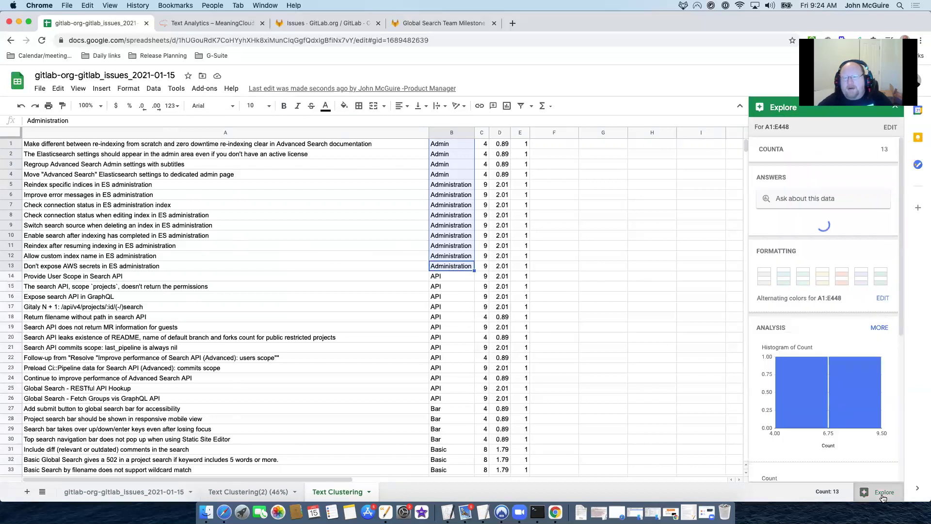
pyautogui.click(584, 314)
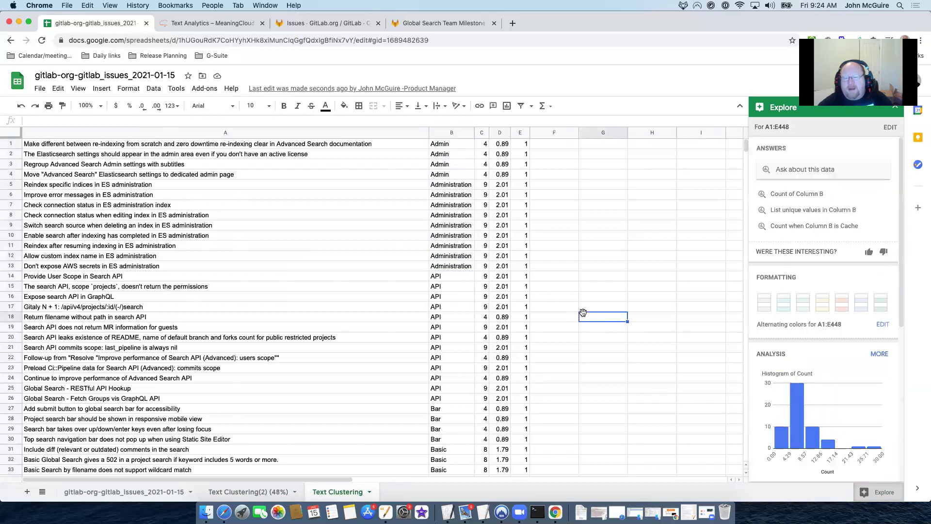
pyautogui.scroll(-1, 817, 341)
pyautogui.scroll(-2, 817, 341)
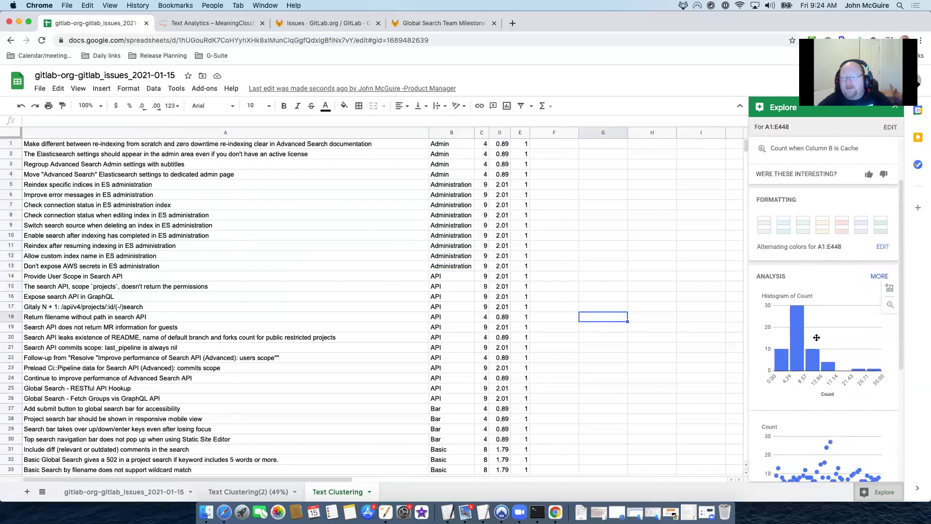
pyautogui.moveTo(817, 341); pyautogui.dragTo(95, 170)
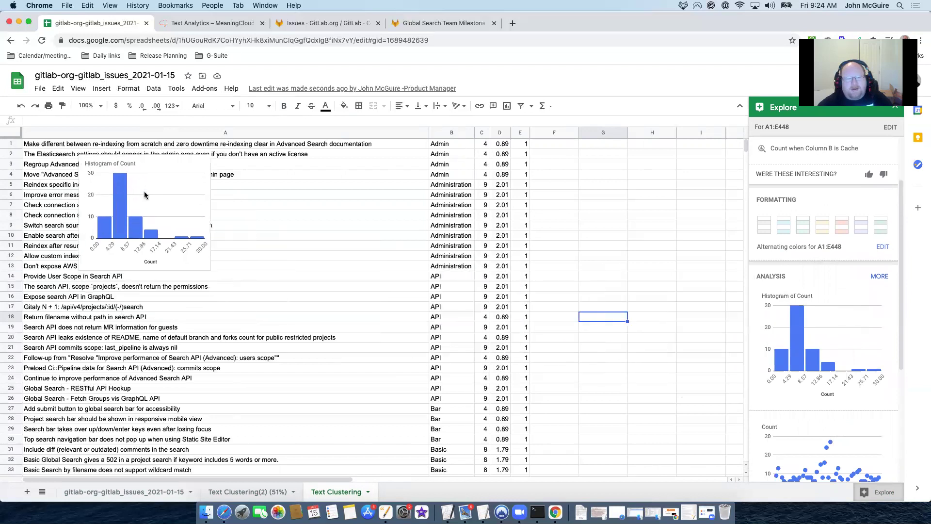
pyautogui.click(666, 297)
pyautogui.scroll(-4, 699, 334)
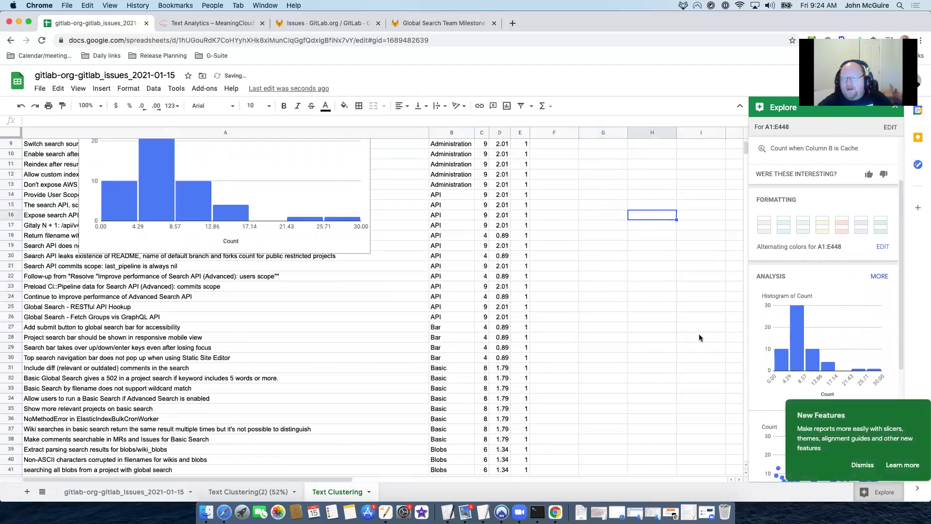
# Step: Dismiss the New Features notice, insert the suggested Count scatter chart, and position it just below the histogram
pyautogui.click(863, 466)
pyautogui.moveTo(836, 443); pyautogui.dragTo(160, 301)
pyautogui.scroll(-5, 808, 408)
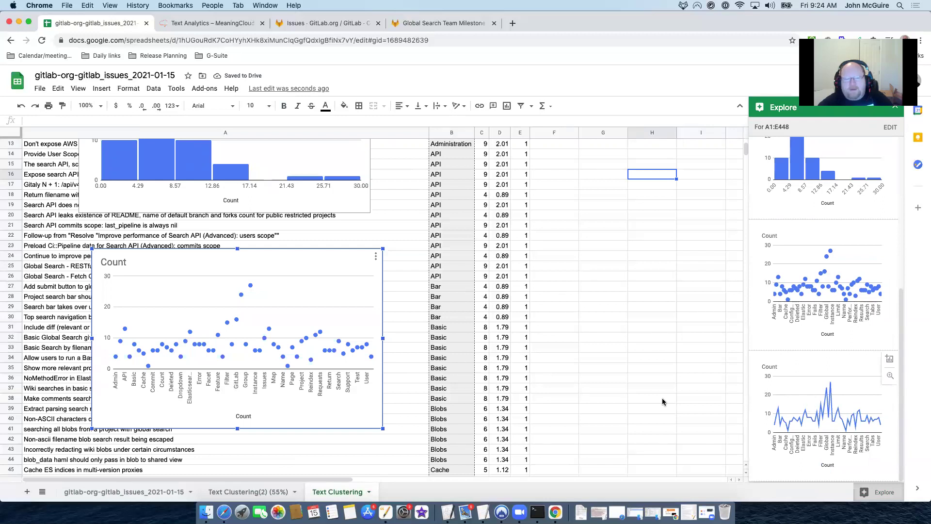
pyautogui.scroll(3, 538, 388)
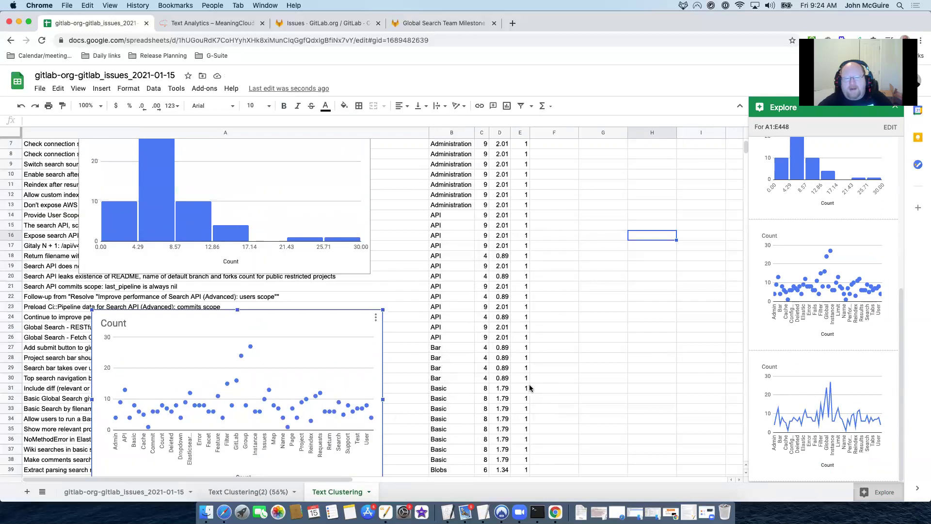
pyautogui.moveTo(322, 358); pyautogui.dragTo(306, 335)
pyautogui.scroll(2, 307, 335)
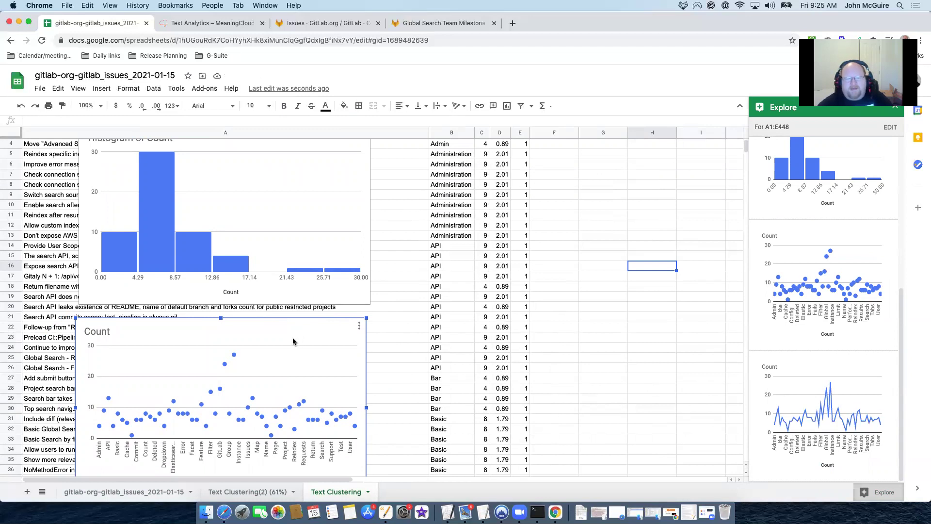
# Step: Inspect individual points on the Count scatter chart to read the issue counts per cluster, including Query
pyautogui.moveTo(234, 356)
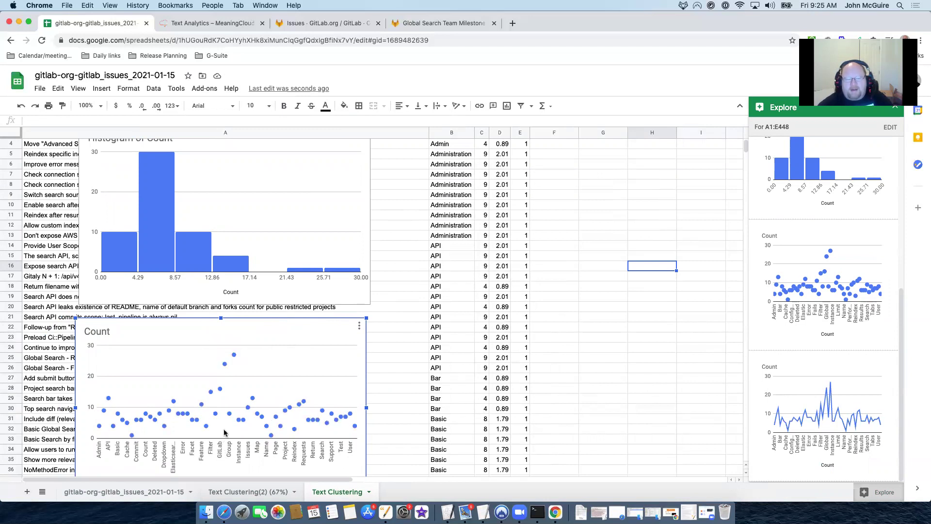
pyautogui.moveTo(220, 391)
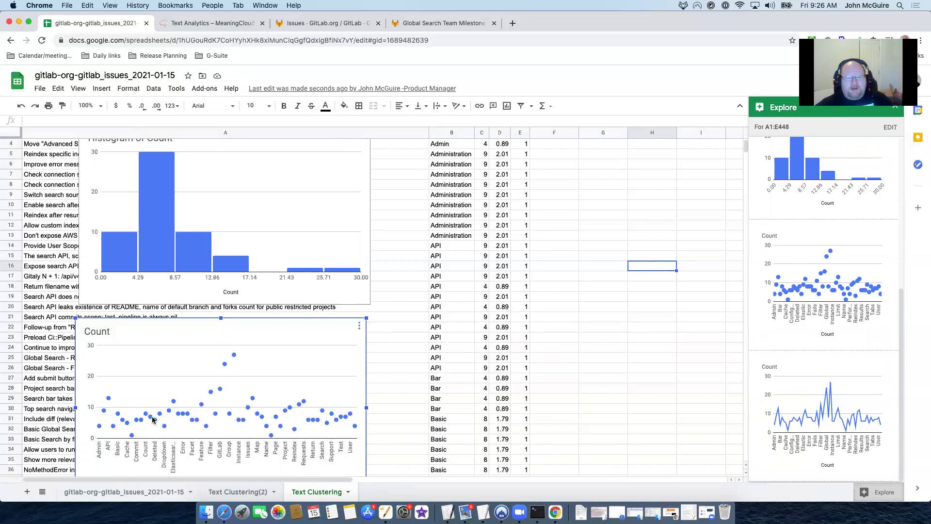
pyautogui.moveTo(286, 408)
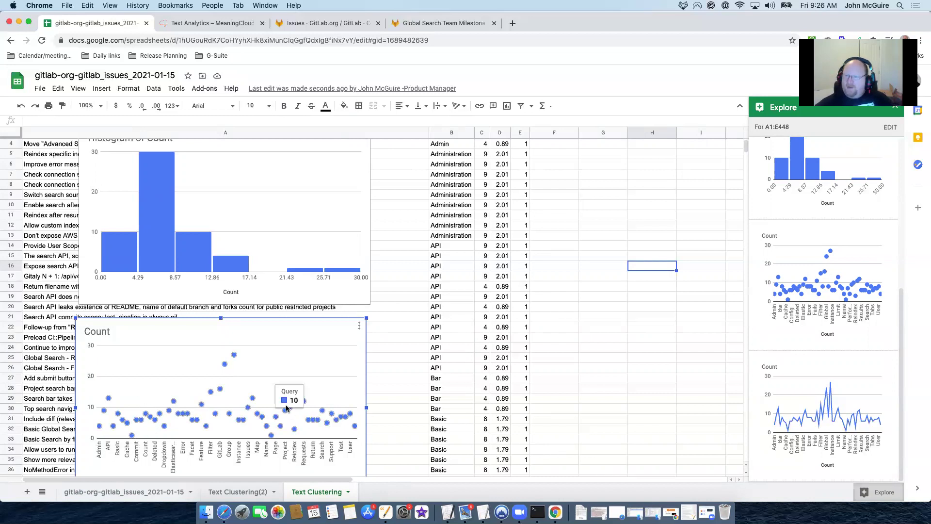